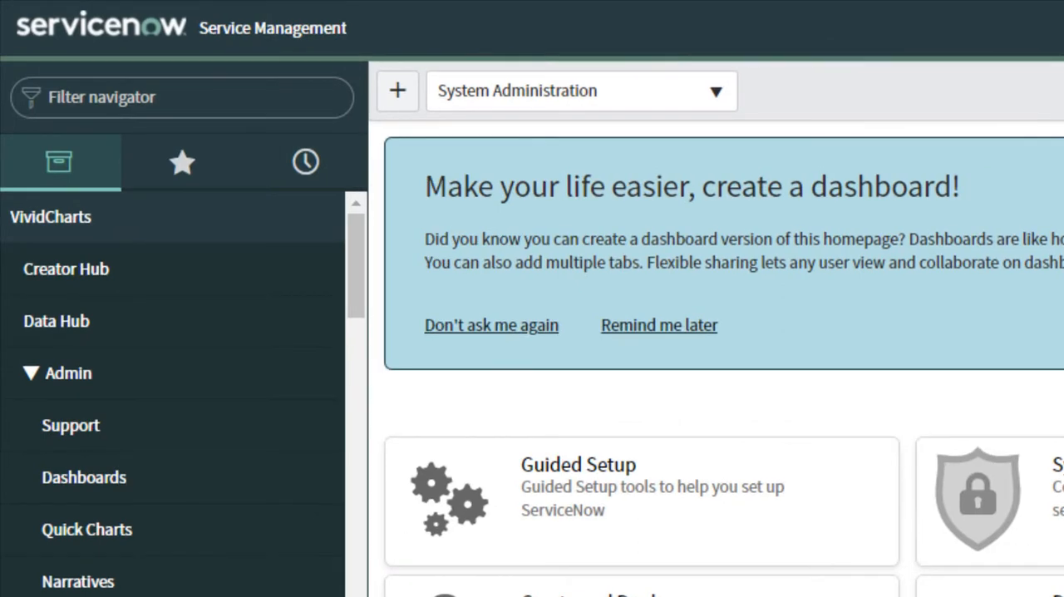
# Open the dashboards list from the VividCharts Creator Hub.
pyautogui.moveTo(63, 283)
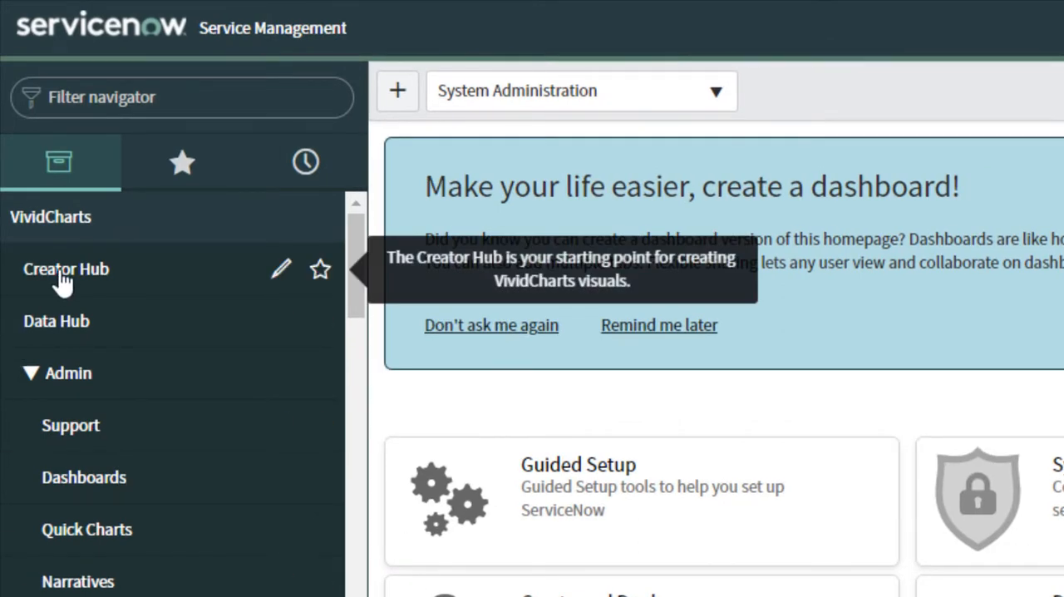
pyautogui.click(63, 283)
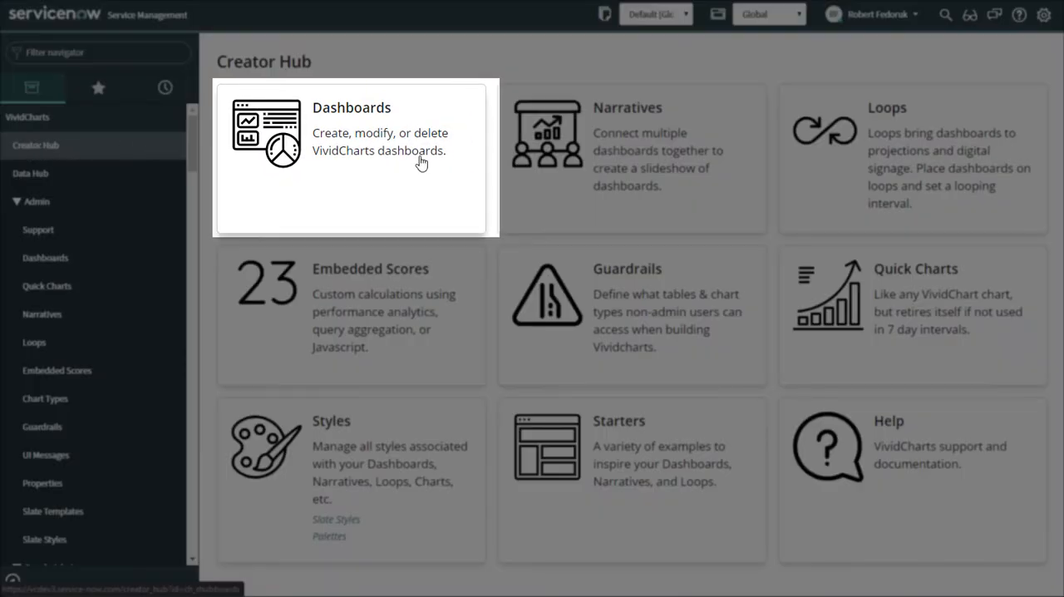
pyautogui.click(421, 163)
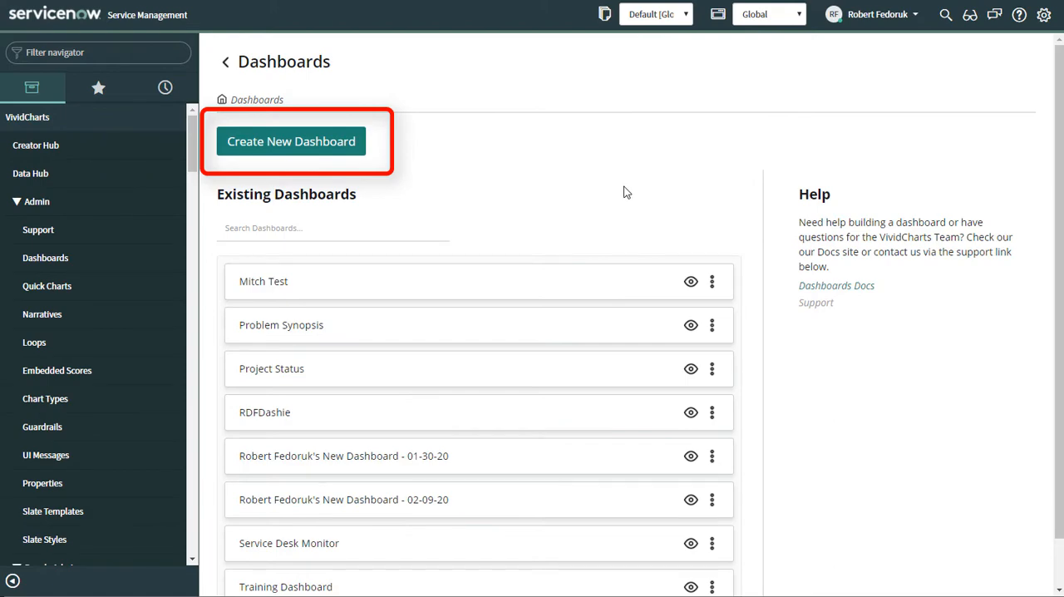
# Search the existing dashboards for "synopsi".
pyautogui.click(304, 228)
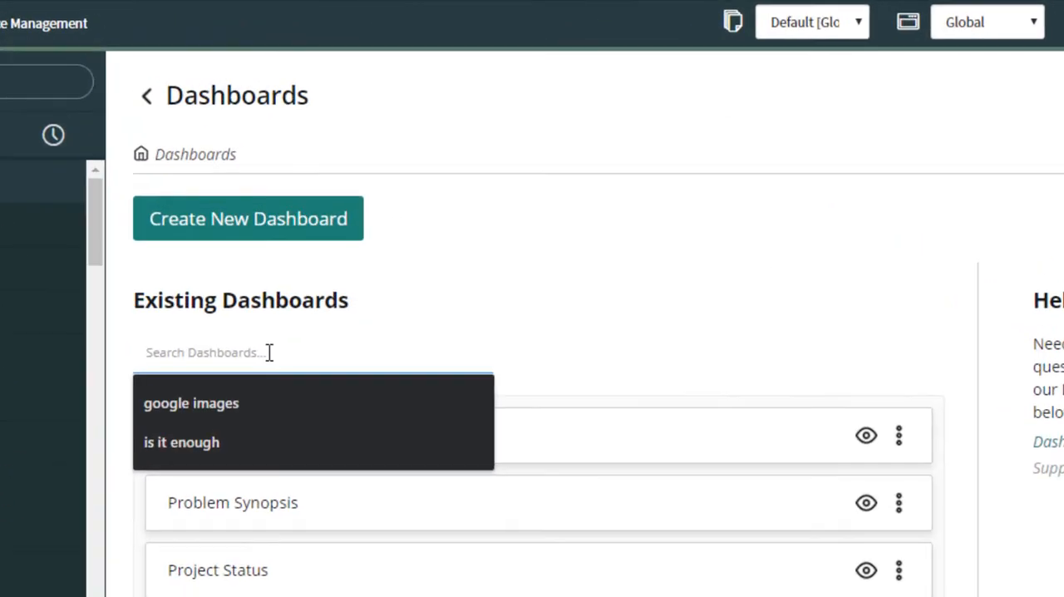
pyautogui.write('synopsi')
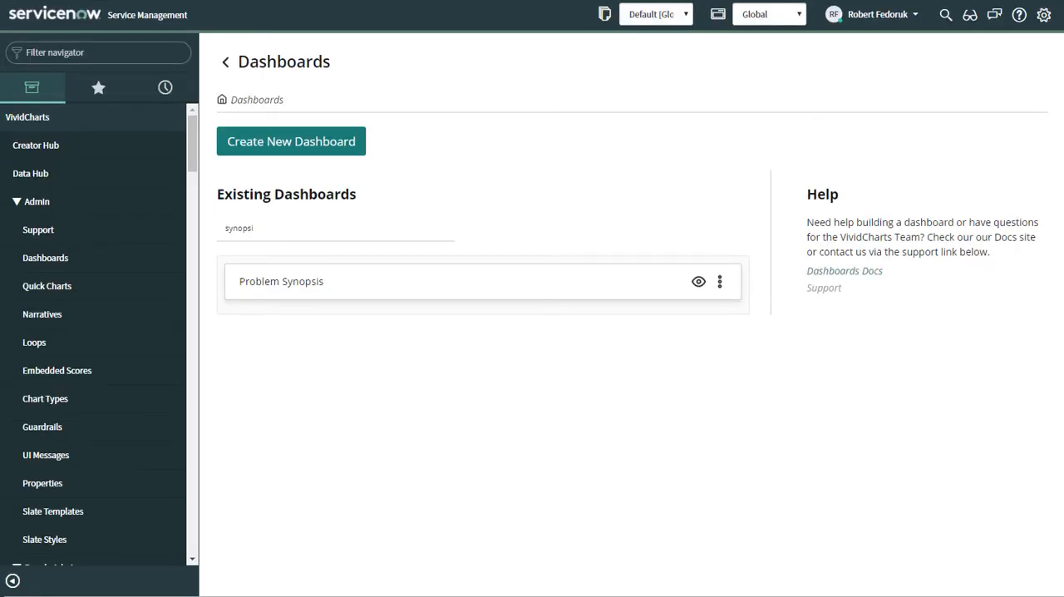
# Create a new dashboard and title it "Training Dashboard".
pyautogui.click(320, 142)
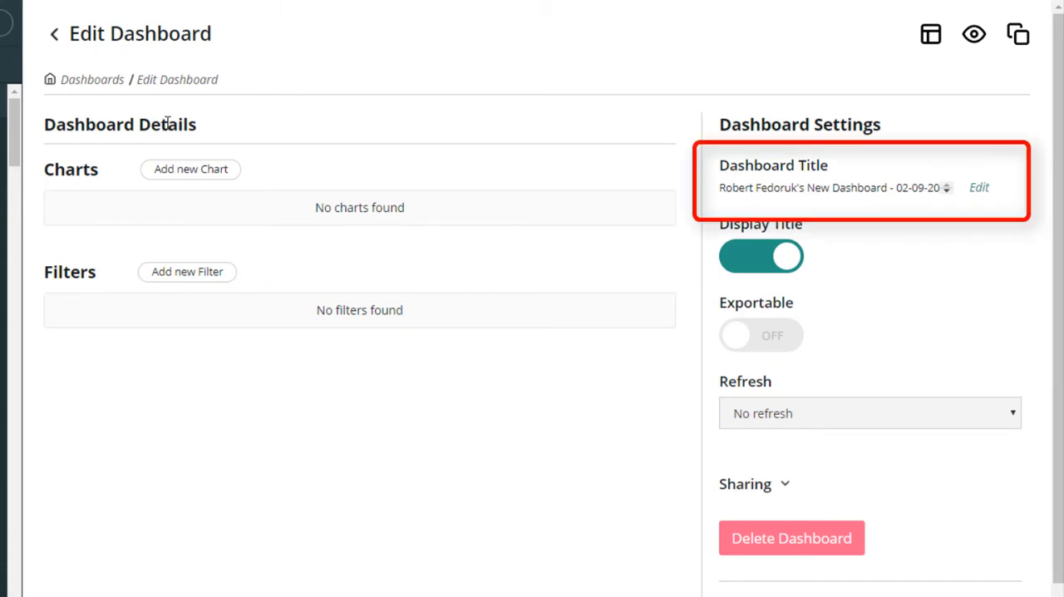
pyautogui.click(981, 191)
pyautogui.tripleClick(811, 187)
pyautogui.write('Training Da')
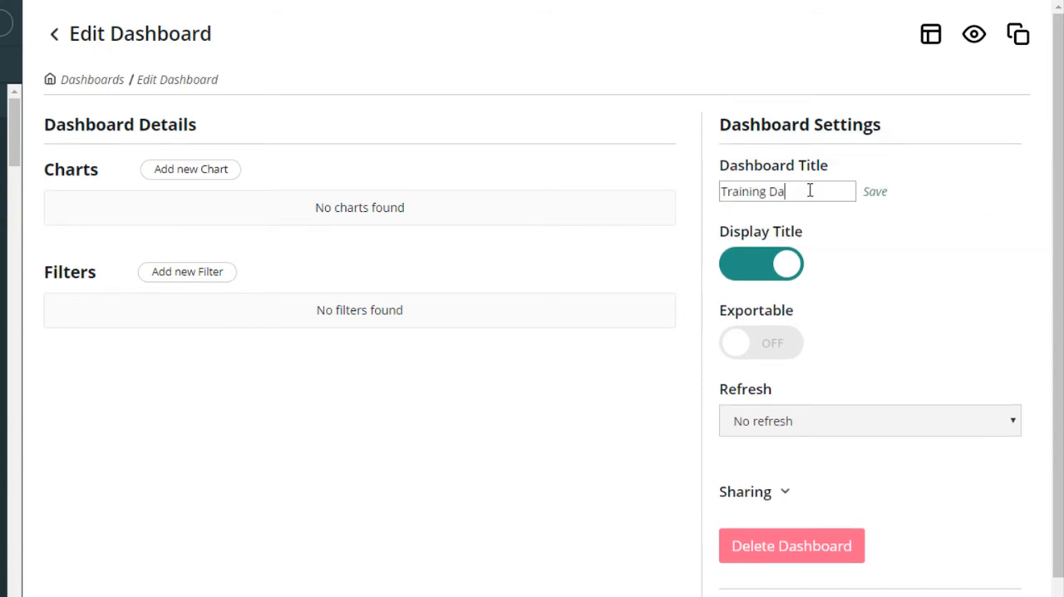
pyautogui.write('shboard')
pyautogui.press('Return')
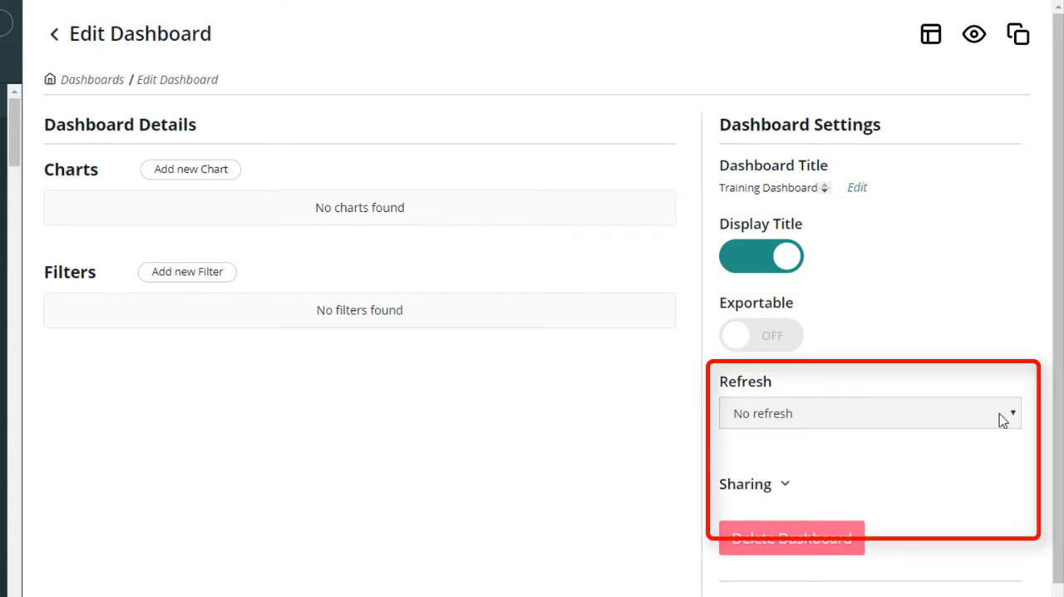
# Set the dashboard's refresh interval to 5 minutes and expand its sharing settings.
pyautogui.click(1002, 419)
pyautogui.click(760, 506)
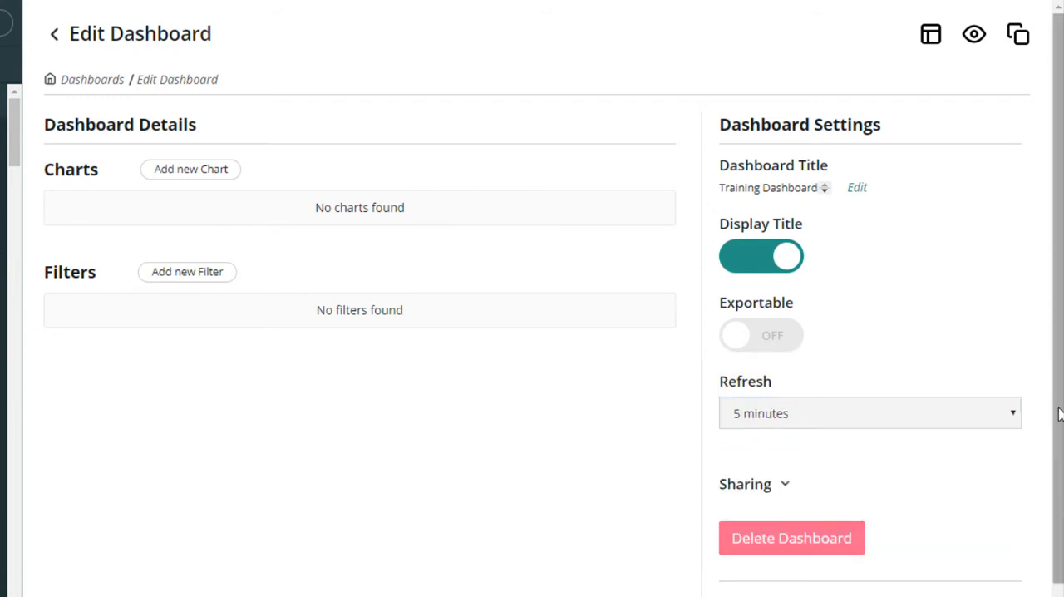
pyautogui.scroll(-1, 836, 430)
pyautogui.click(783, 390)
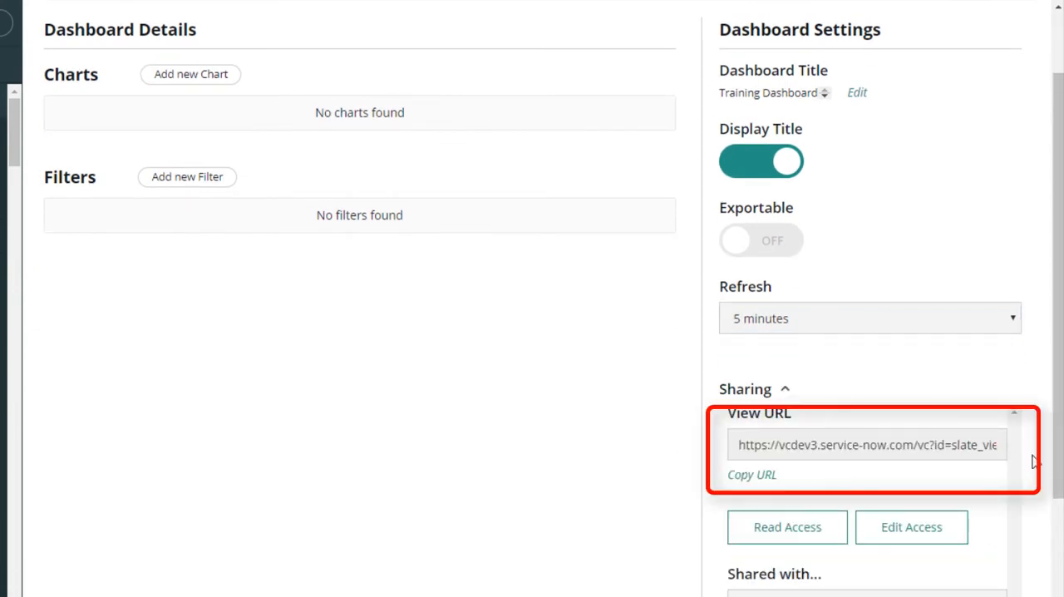
# Examine the dashboard's sharing choices for read access and the user, group and role fields for edit access.
pyautogui.click(823, 530)
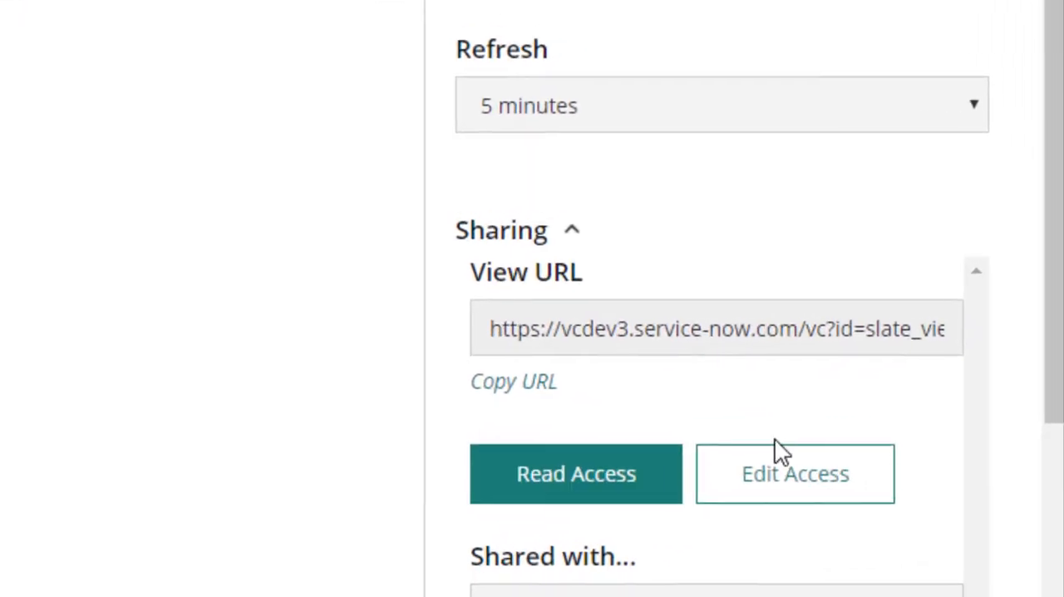
pyautogui.scroll(-3, 779, 432)
pyautogui.scroll(1, 783, 407)
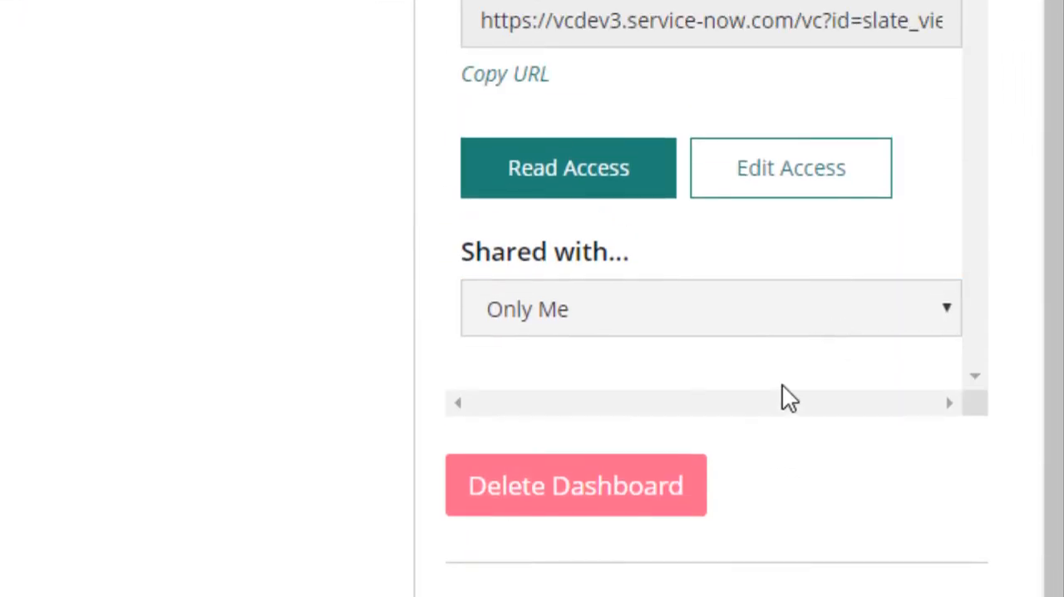
pyautogui.click(835, 320)
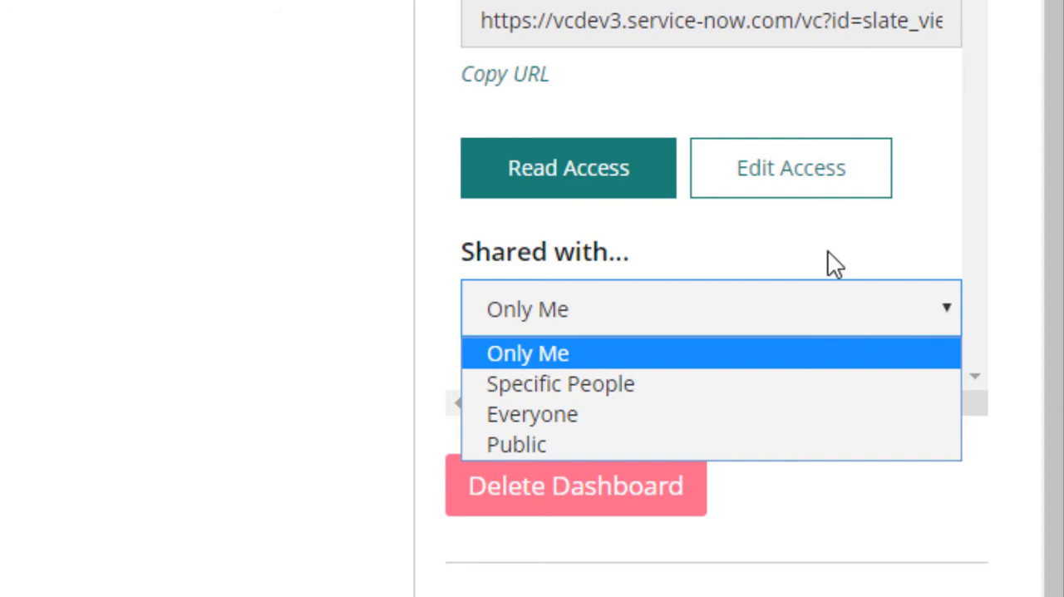
pyautogui.click(828, 185)
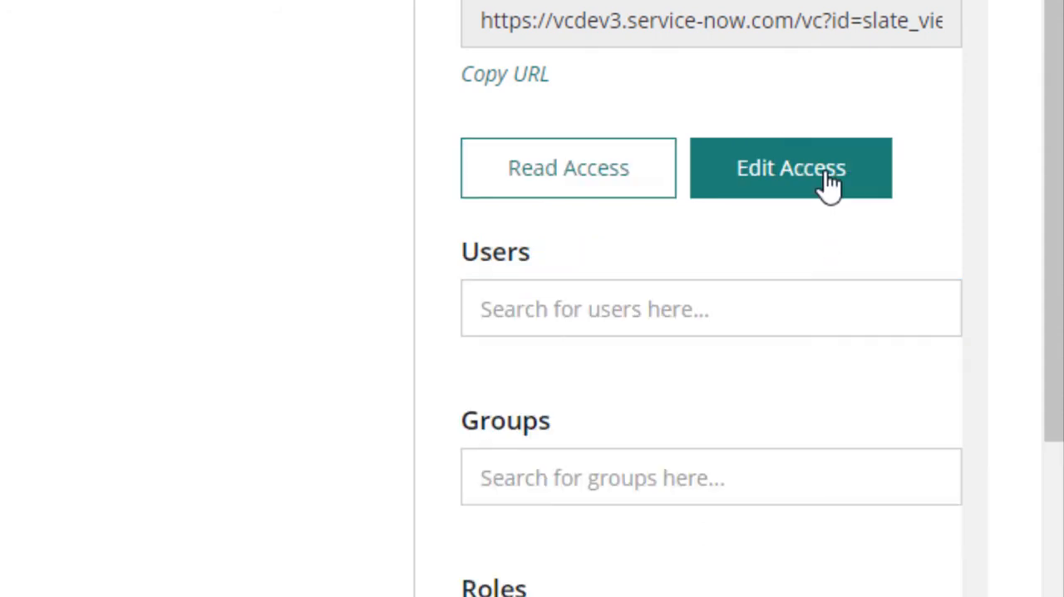
pyautogui.scroll(-3, 919, 273)
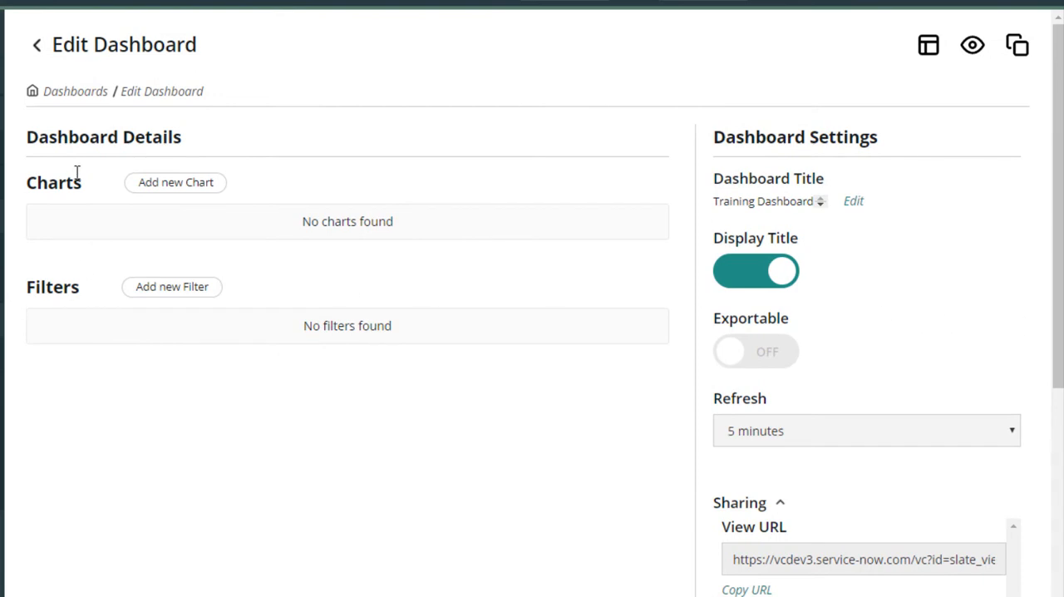
# Add a new chart to the dashboard with the title "States and Category Analysis".
pyautogui.click(174, 182)
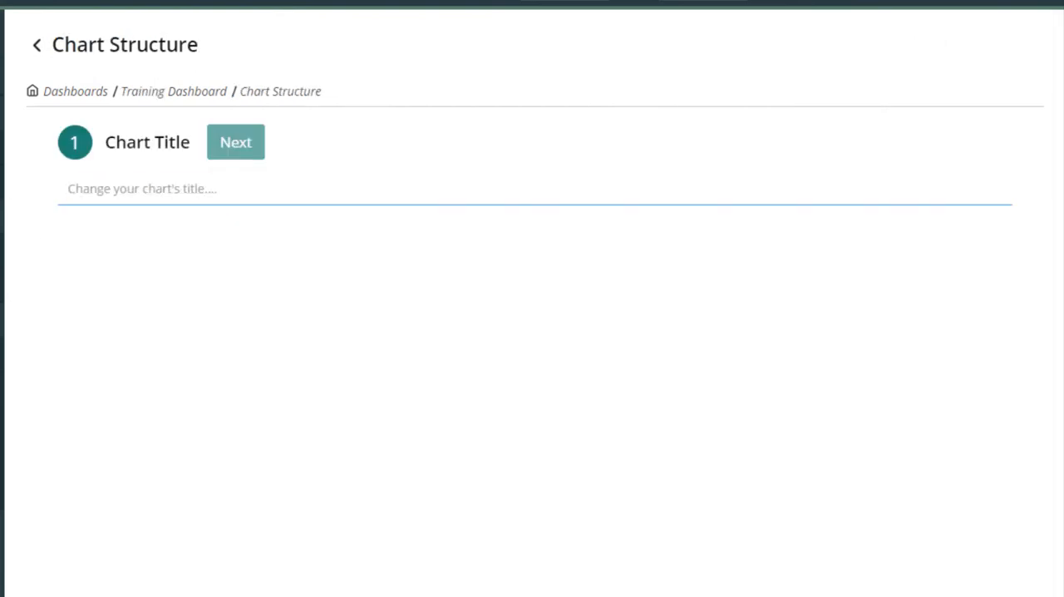
pyautogui.write('States and Category Analyis')
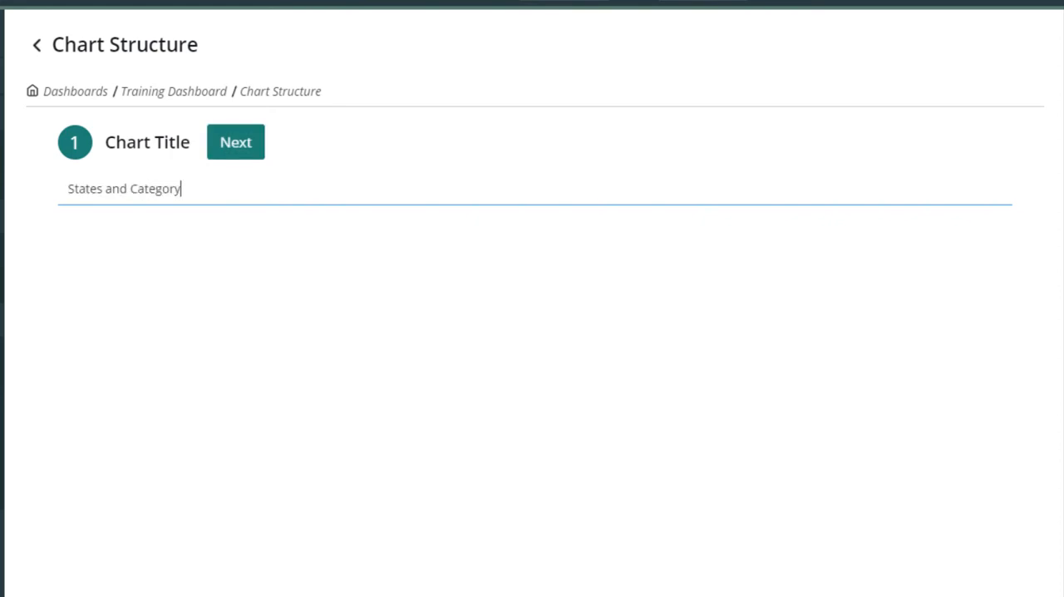
pyautogui.press('BackSpace')
pyautogui.press('BackSpace')
pyautogui.write('sis')
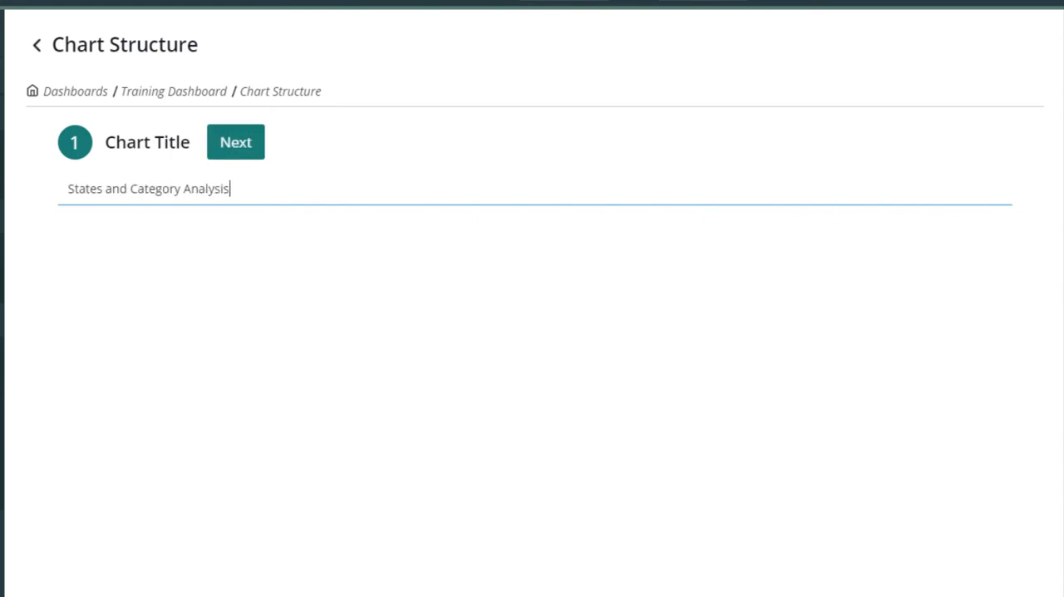
pyautogui.click(241, 148)
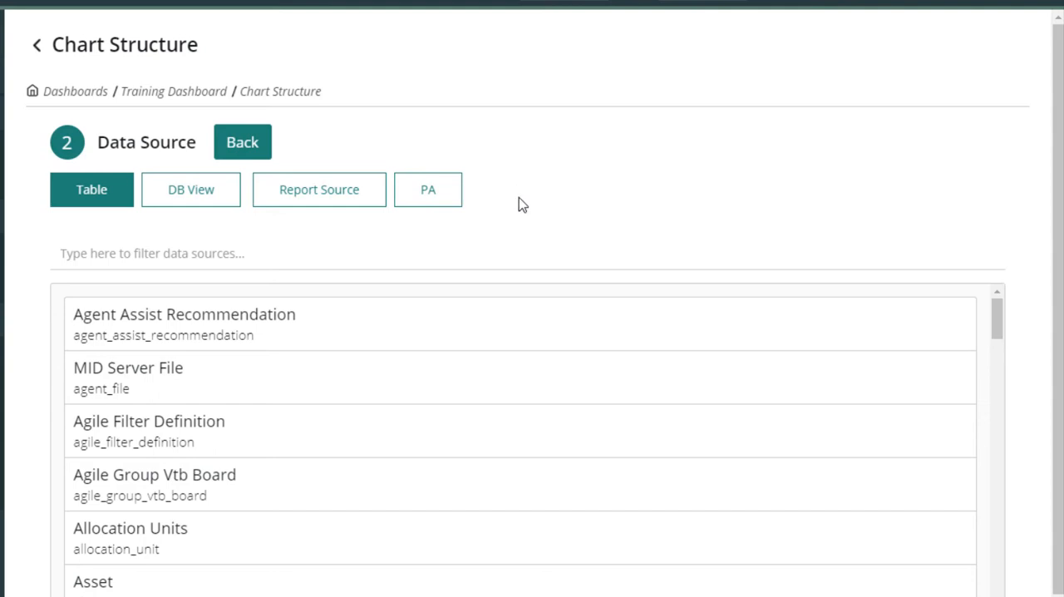
# Filter the table data sources for "incident" and select the Incident table as the chart's source.
pyautogui.click(266, 249)
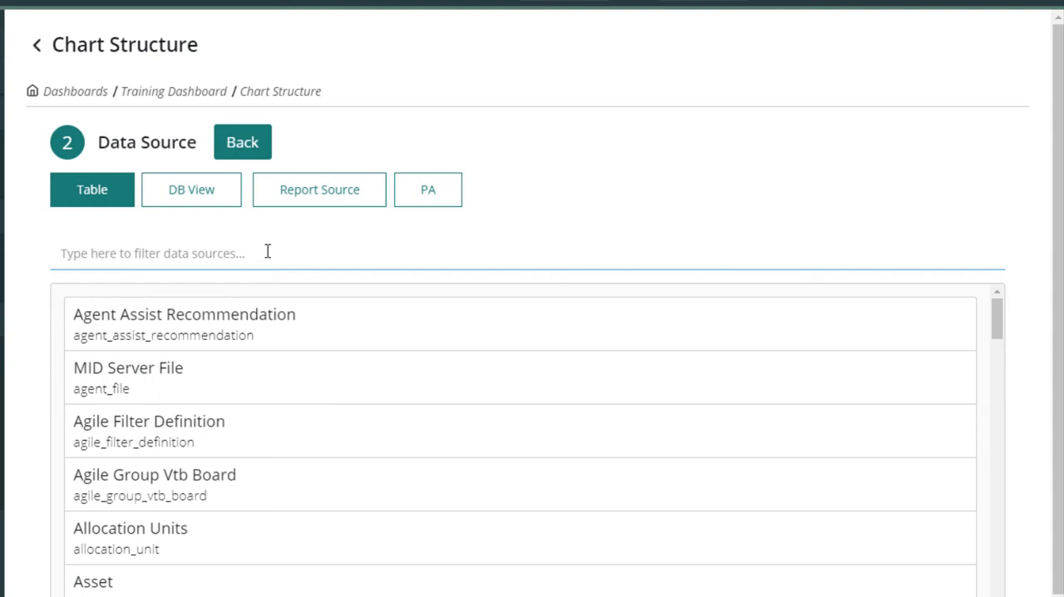
pyautogui.write('incident')
pyautogui.click(141, 323)
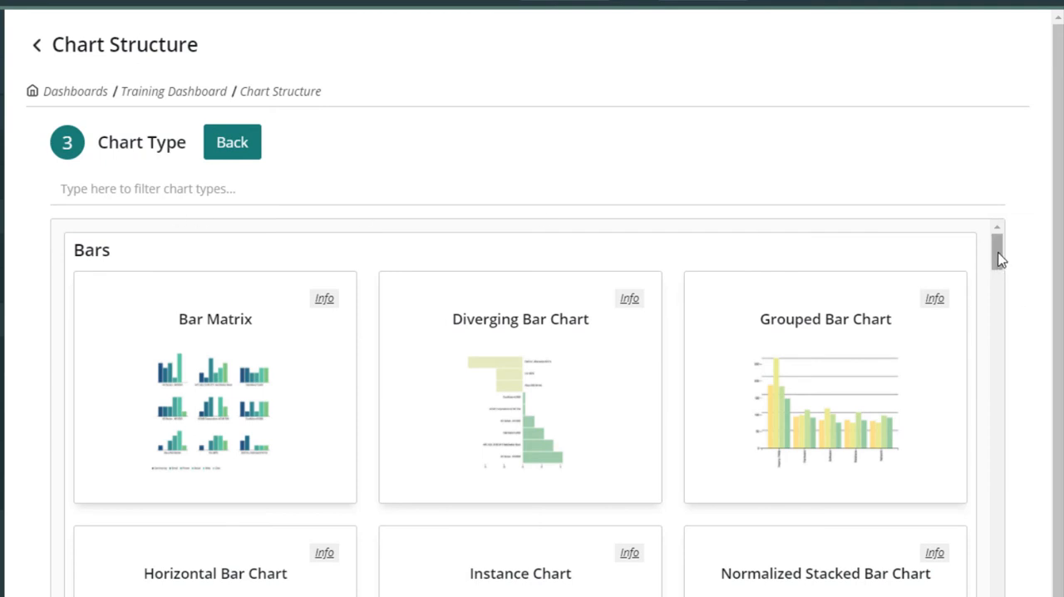
# Browse and filter the chart types for "san" and select the Sankey chart.
pyautogui.scroll(-3, 1001, 266)
pyautogui.moveTo(1001, 283); pyautogui.dragTo(1009, 221)
pyautogui.click(193, 189)
pyautogui.write('sn')
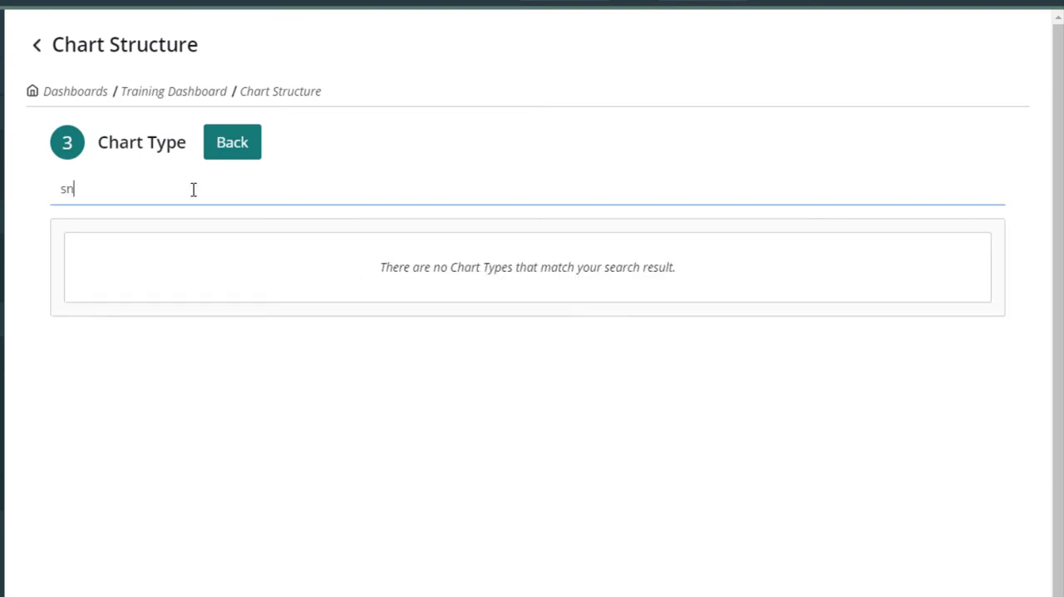
pyautogui.press('BackSpace')
pyautogui.write('an')
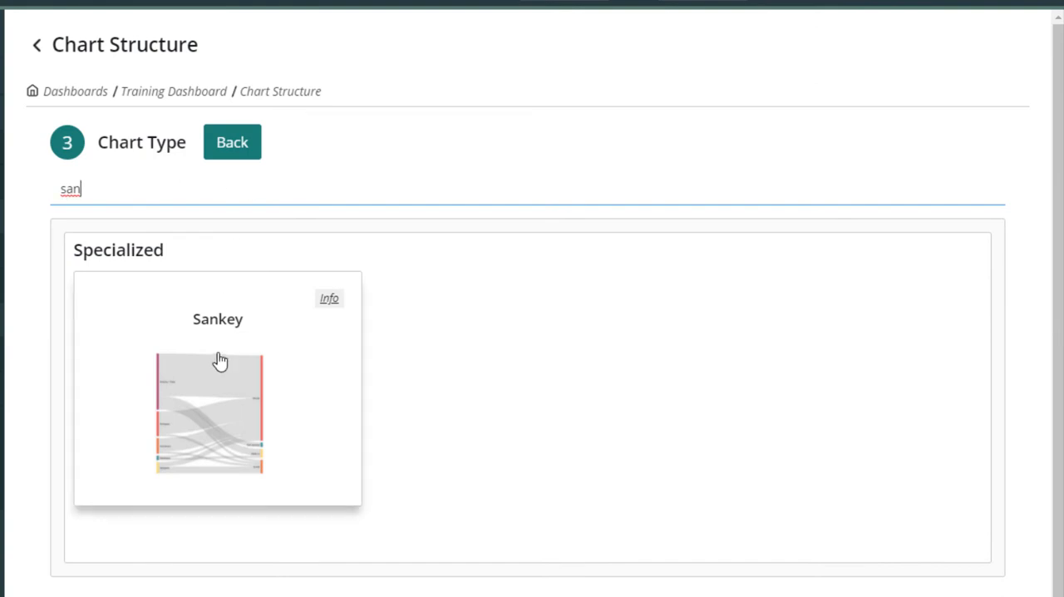
pyautogui.click(217, 360)
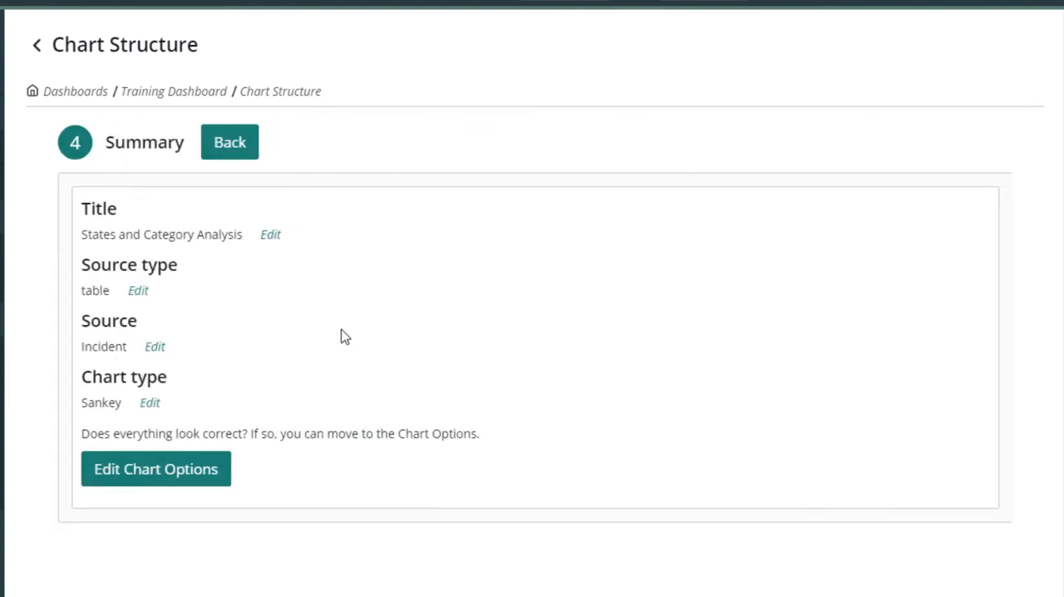
# Open the chart options and add the condition Active is true.
pyautogui.click(173, 482)
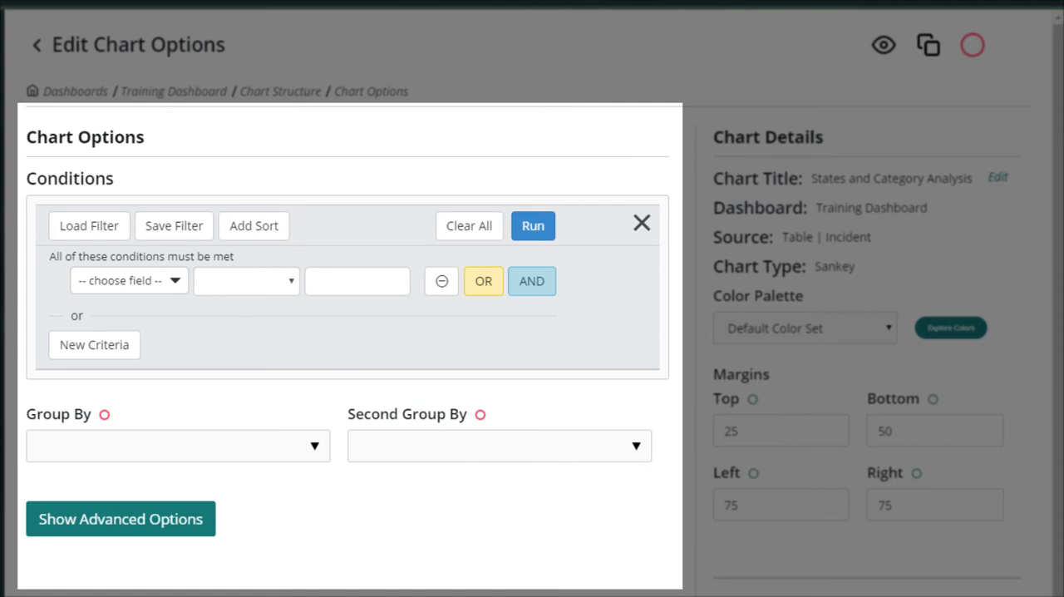
pyautogui.click(181, 284)
pyautogui.write('ac')
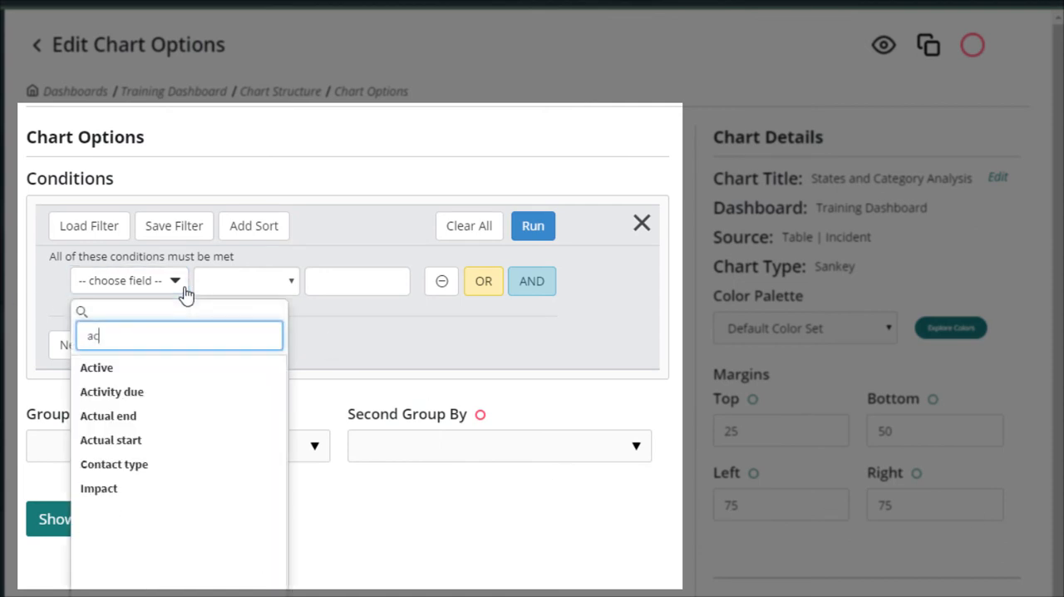
pyautogui.click(125, 371)
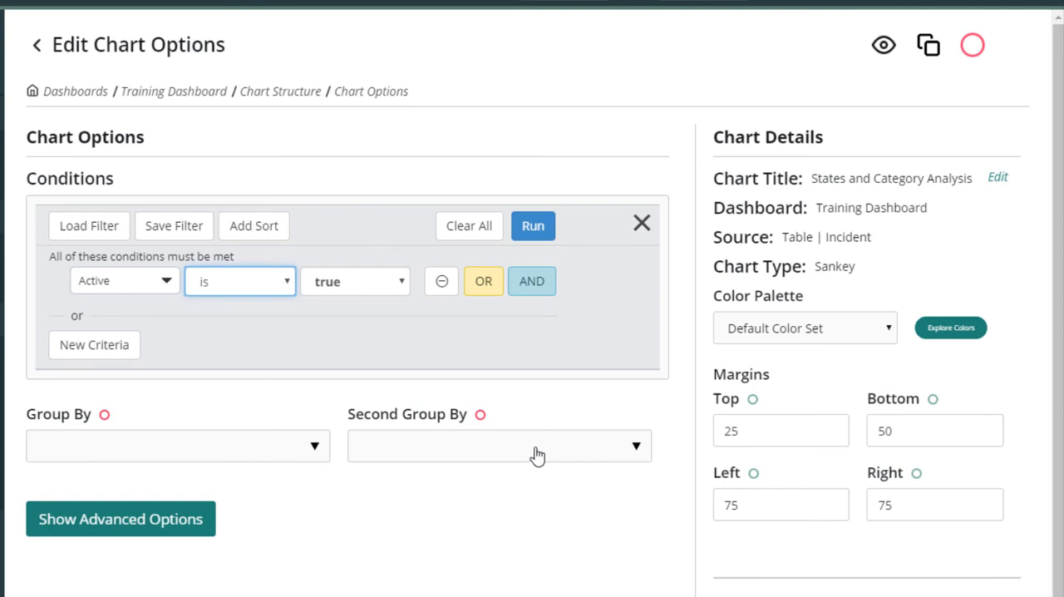
pyautogui.click(501, 575)
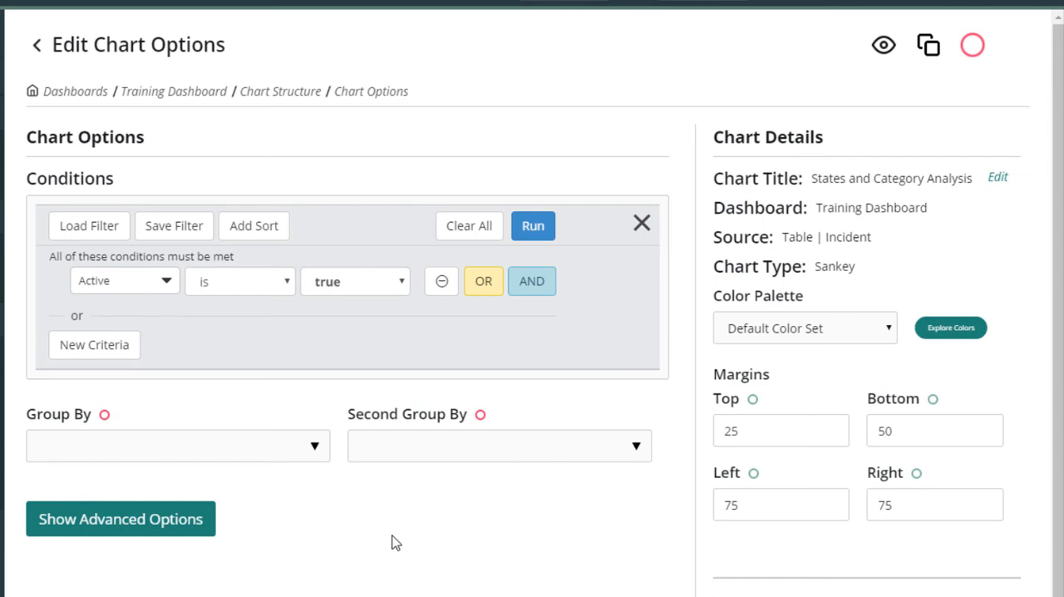
# Group the Sankey chart by State and set its second grouping to Category.
pyautogui.click(317, 448)
pyautogui.write('state')
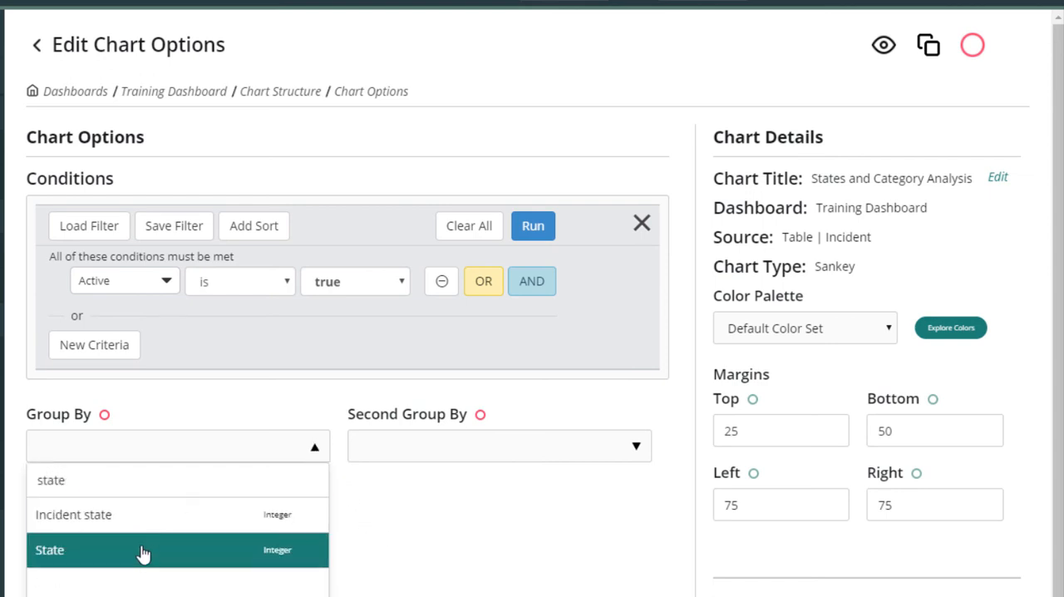
pyautogui.click(142, 553)
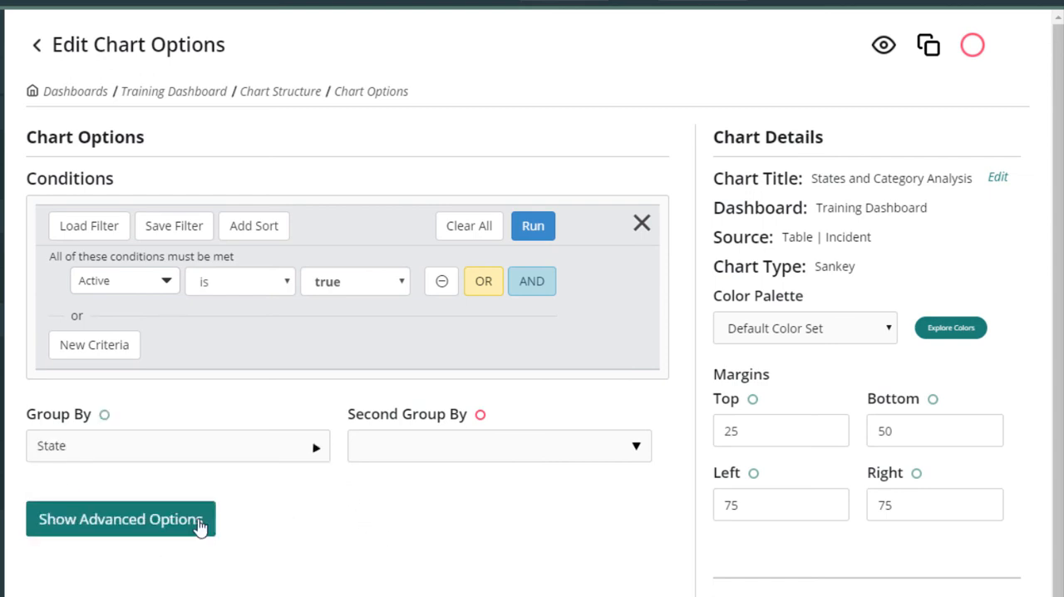
pyautogui.click(551, 449)
pyautogui.write('cate')
pyautogui.click(433, 515)
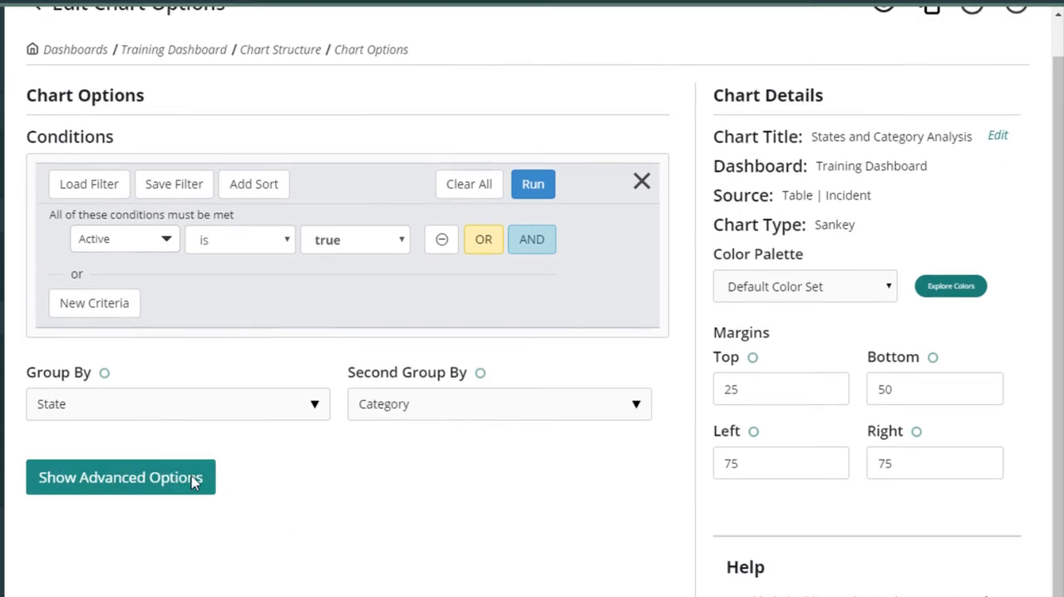
# Reveal the chart's advanced options and preview the Sankey chart, inspecting the flow between In Progress and Inquiry / Help.
pyautogui.click(221, 477)
pyautogui.scroll(-2, 675, 422)
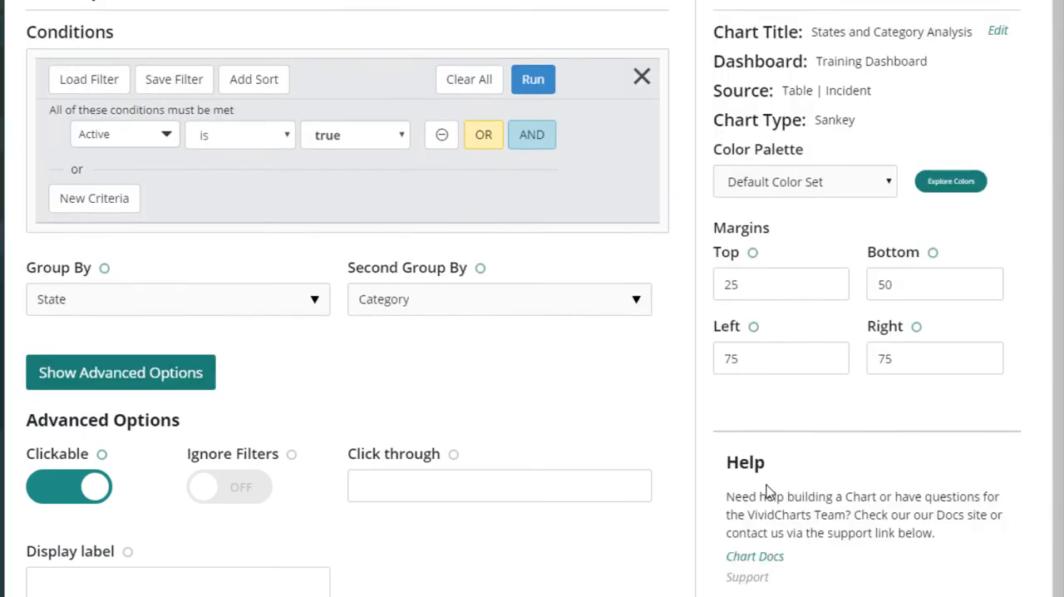
pyautogui.scroll(1, 767, 491)
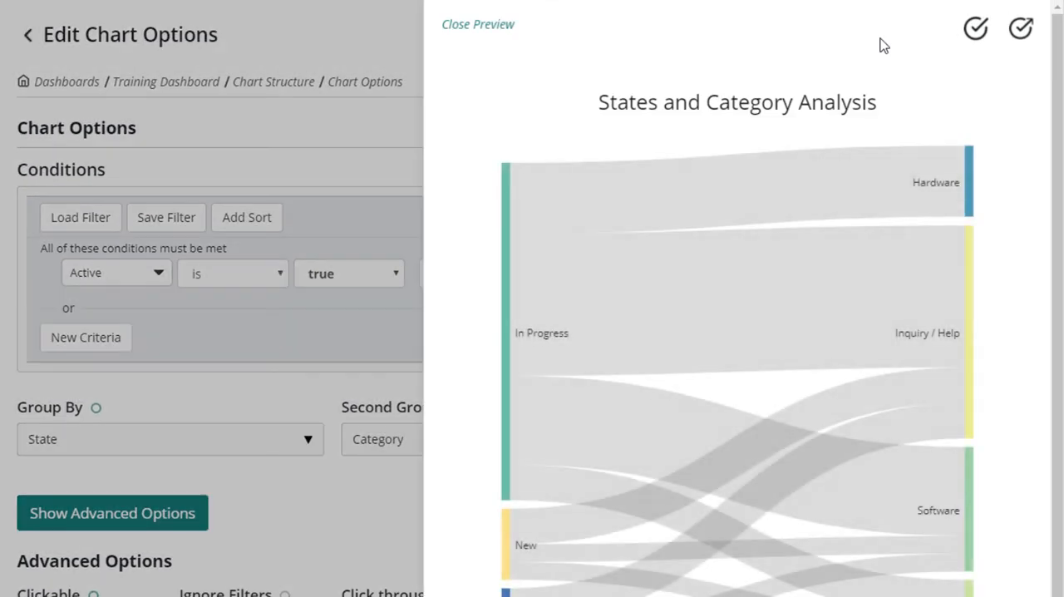
pyautogui.scroll(-1, 940, 233)
pyautogui.moveTo(947, 257)
pyautogui.scroll(1, 948, 259)
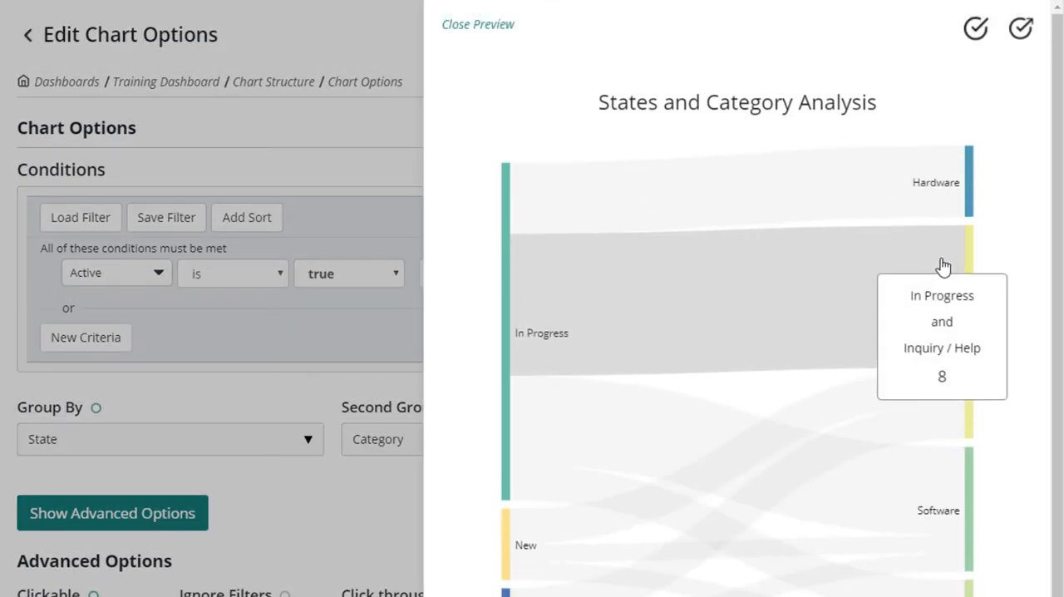
# Close the chart preview, save the chart and return to the dashboard's edit page.
pyautogui.click(503, 25)
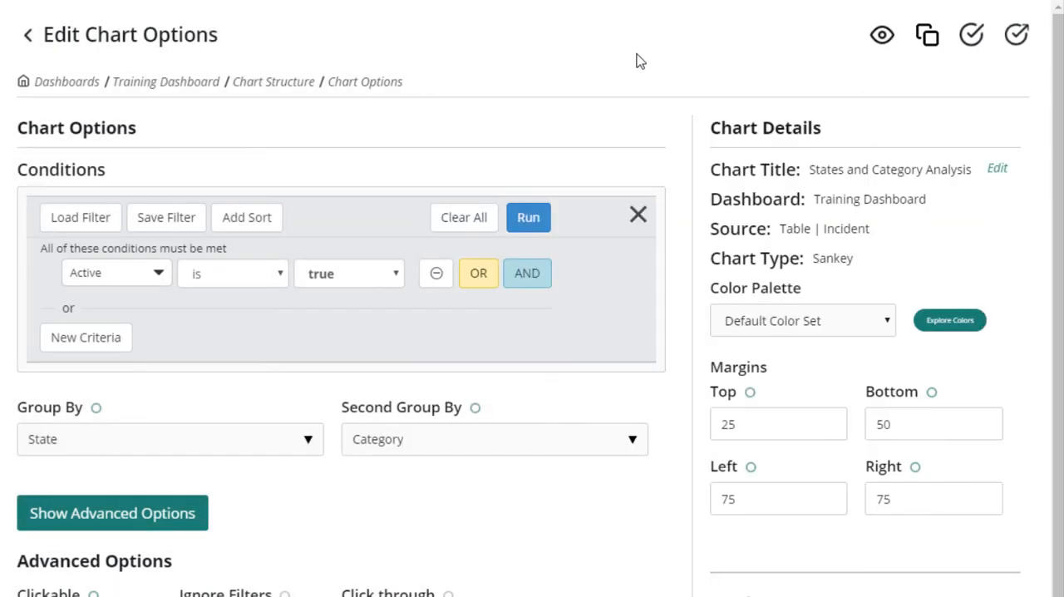
pyautogui.click(1017, 38)
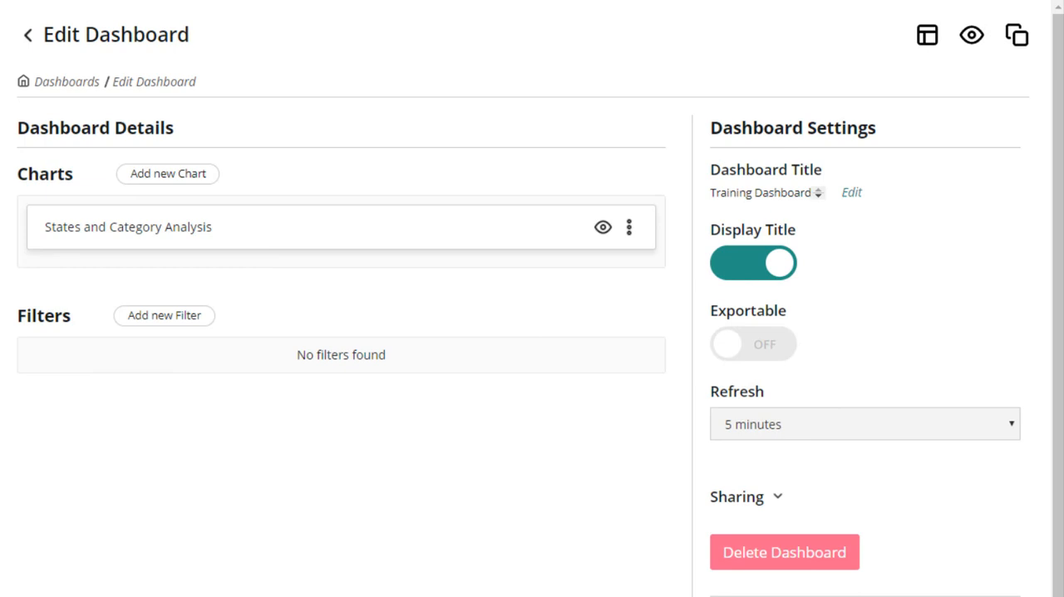